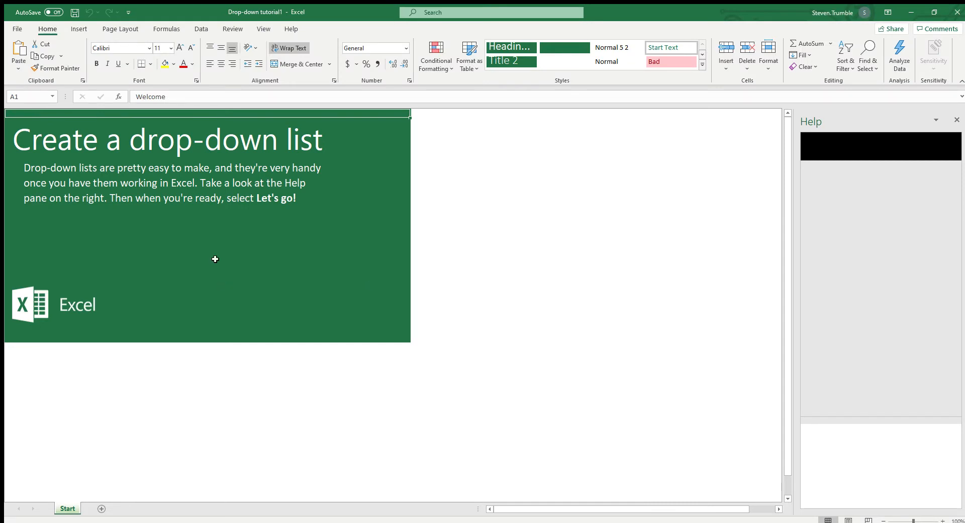
Start the guided lesson on making a simple drop-down list from the tutorial's welcome page
left_click(245, 220)
left_click(269, 201)
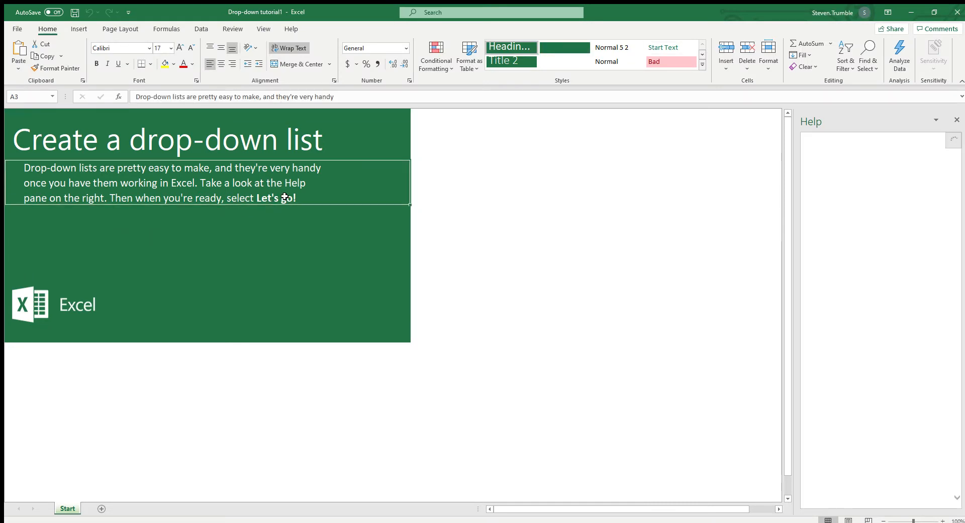
left_click(832, 458)
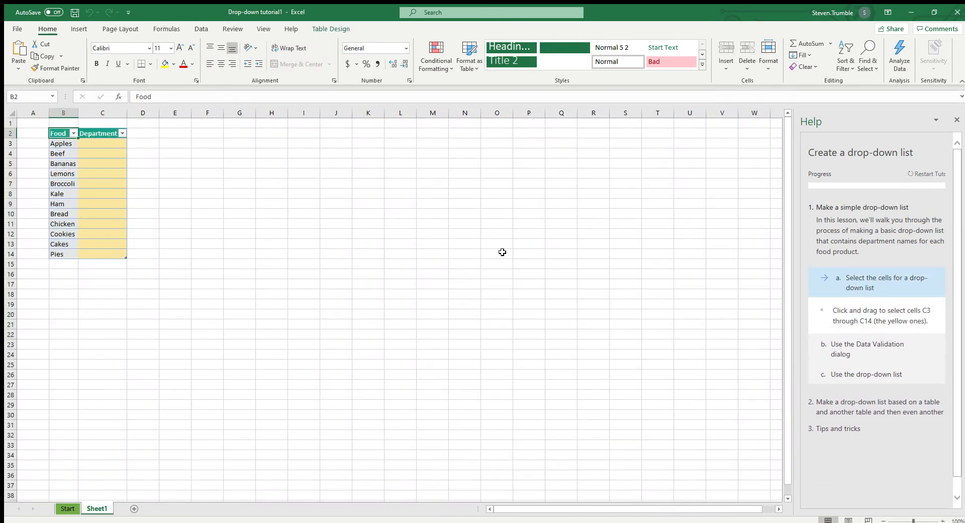
Add list data validation to the Department cells C3:C14 with the source Produce, Meat, Bakery
left_click_drag(104, 150, 120, 254)
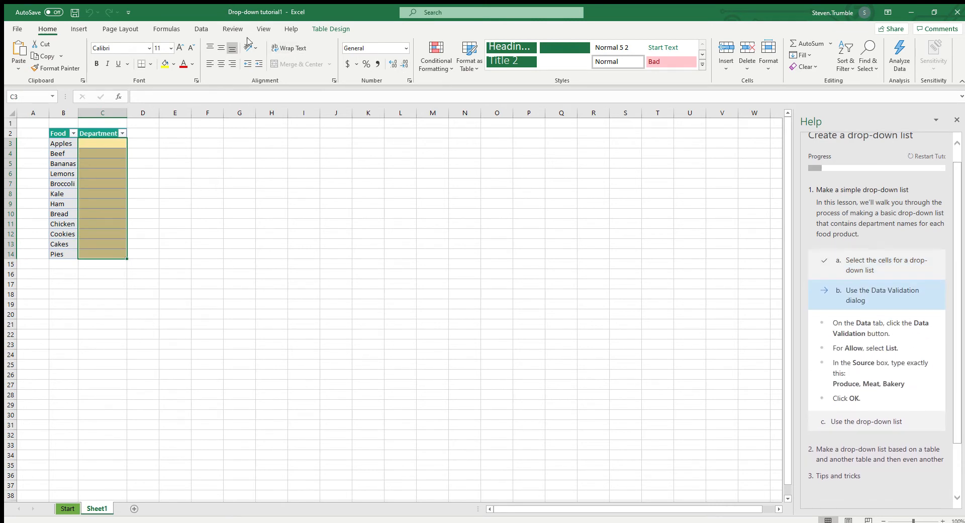
left_click(201, 28)
left_click(593, 53)
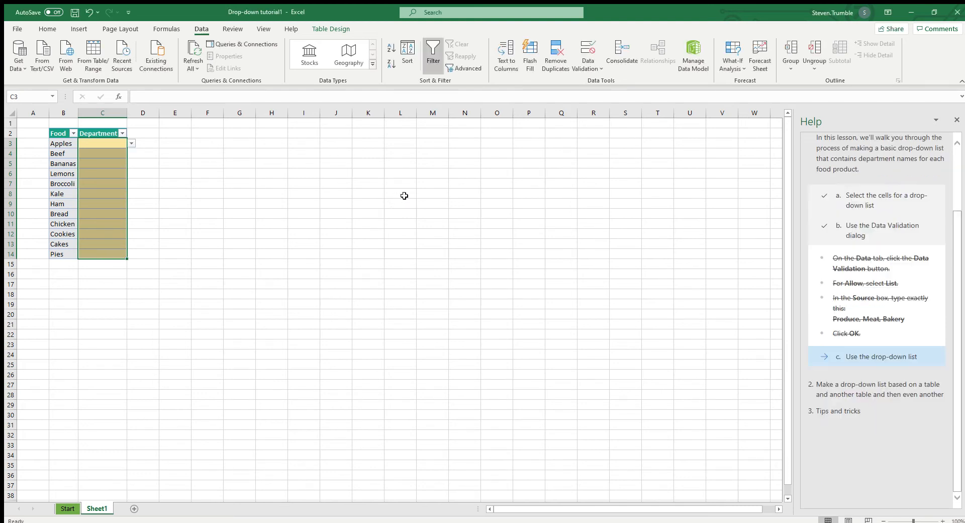
Choose Produce from the drop-down list in C3 and continue to the lesson on table-based drop-down lists
left_click(99, 143)
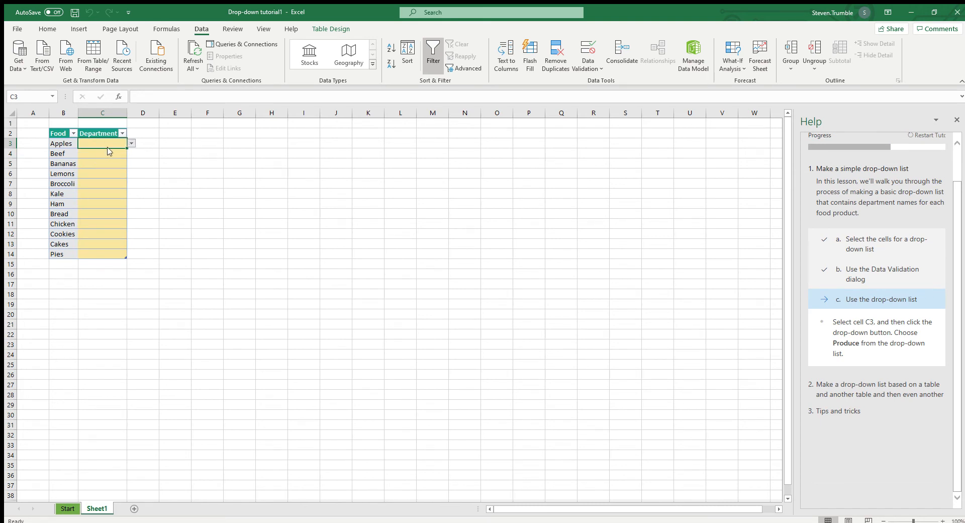
left_click(108, 151)
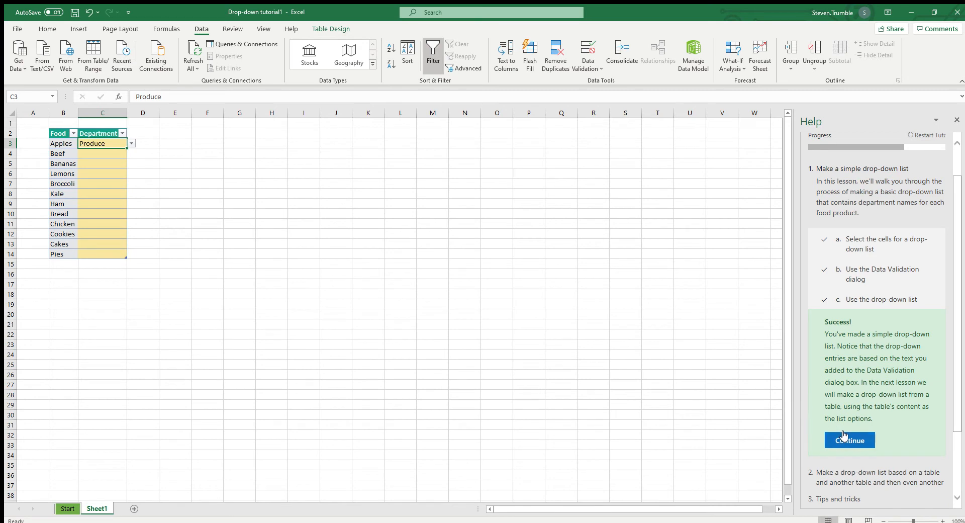
left_click(844, 436)
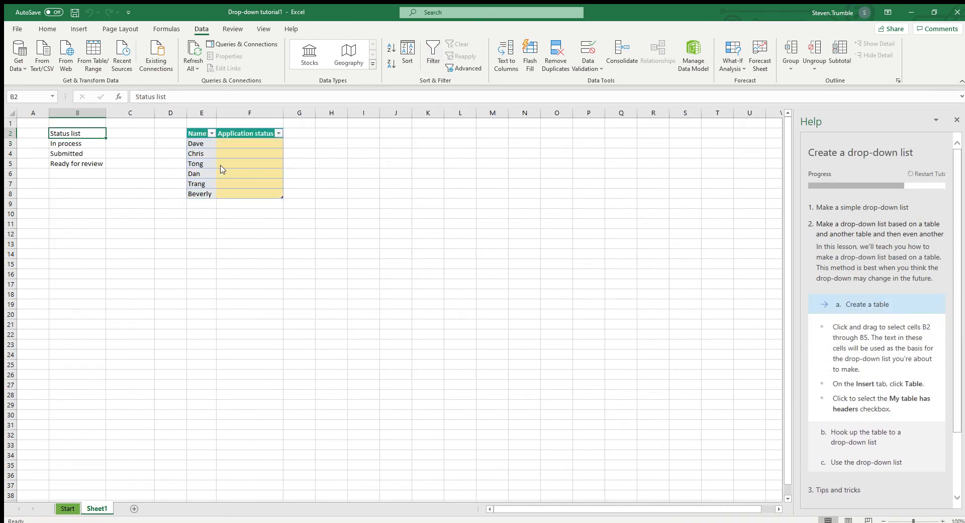
Convert the status list in B2:B5 into a table with headers
left_click_drag(82, 133, 84, 159)
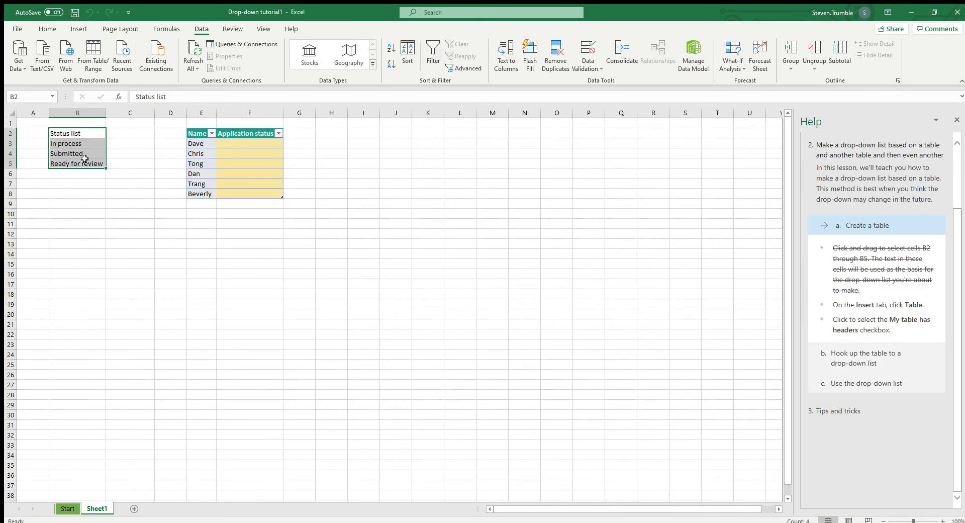
left_click(79, 28)
left_click(100, 51)
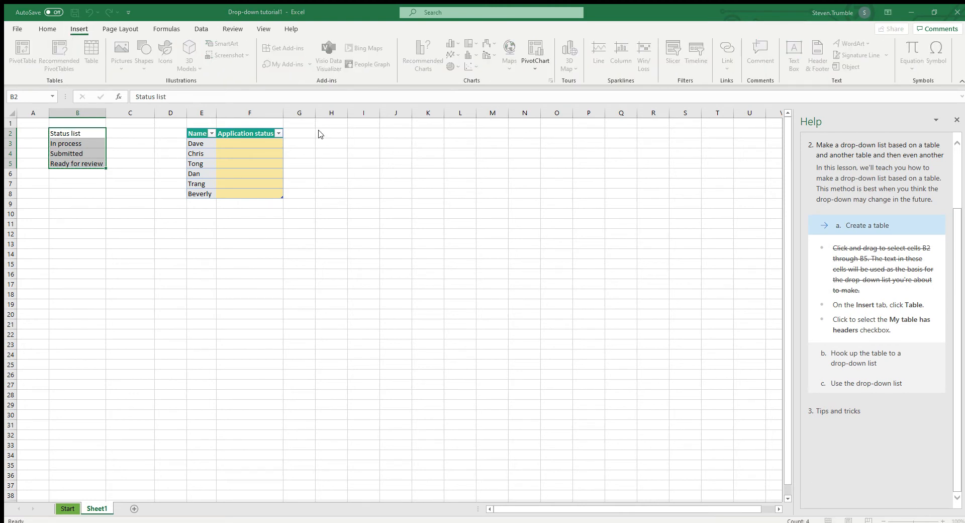
left_click(350, 157)
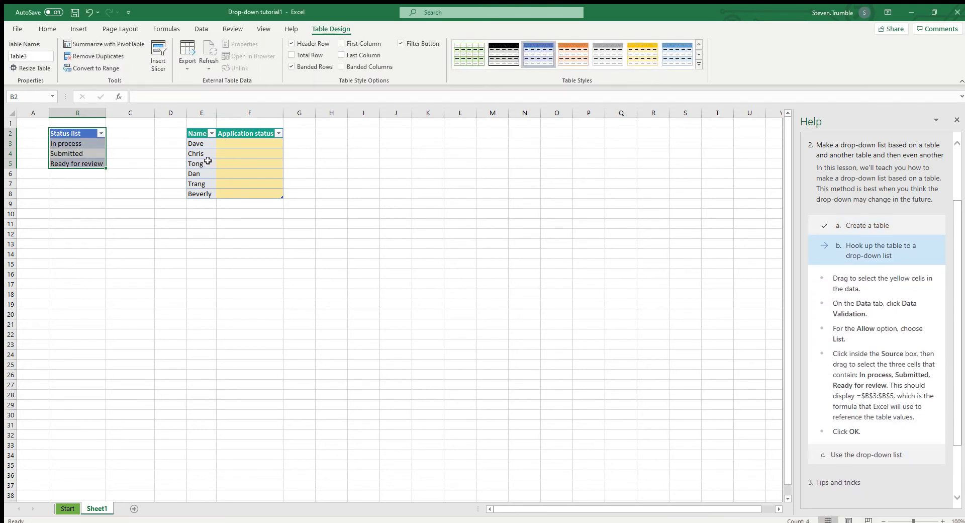
Add list data validation to the Application status cells F3:F8, using the status entries in B3:B5 as the source
left_click_drag(259, 144, 261, 192)
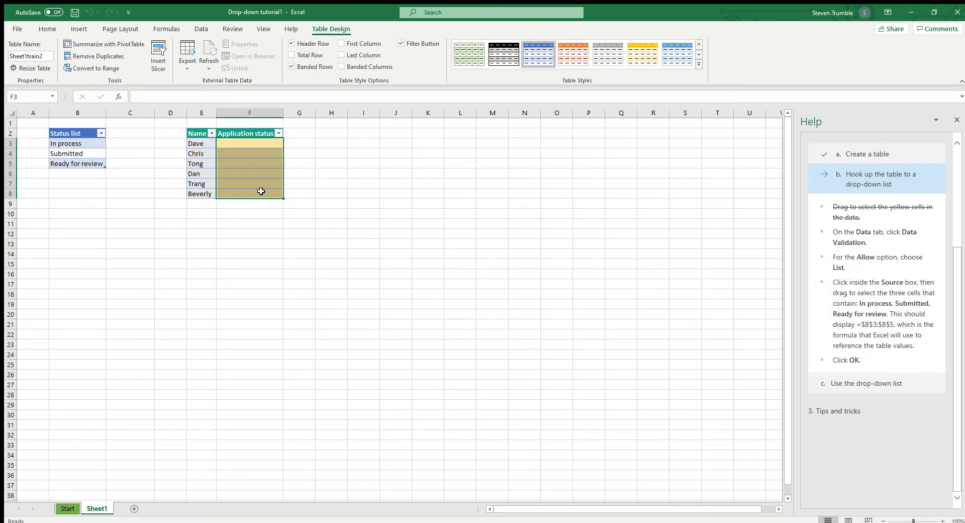
left_click(201, 30)
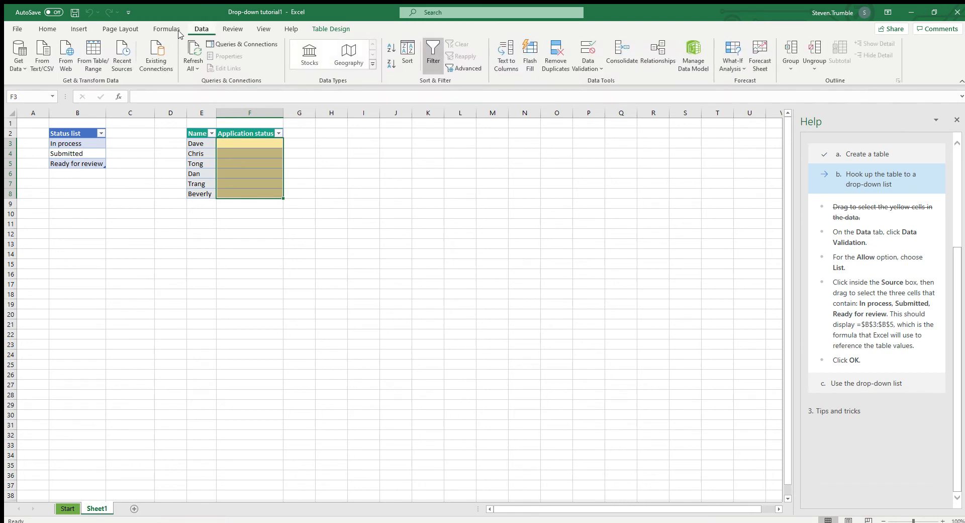
left_click(590, 70)
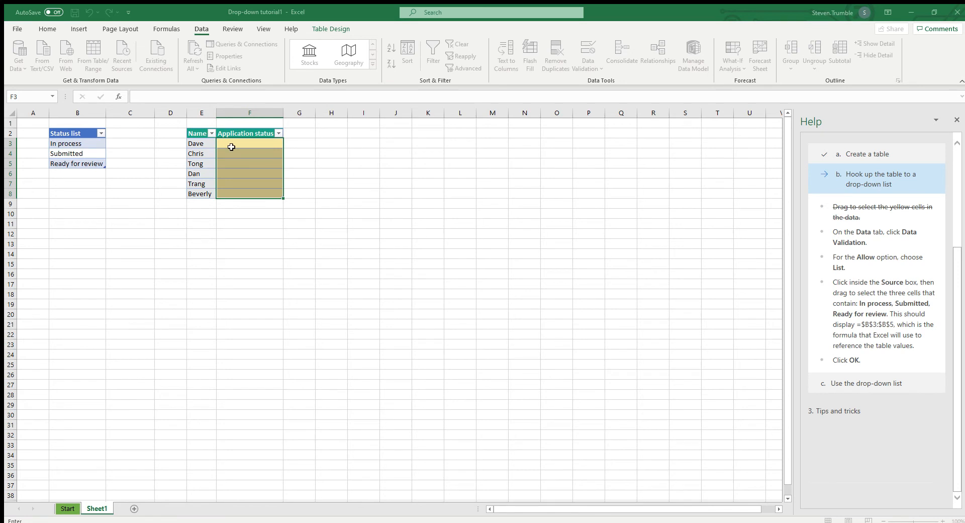
left_click_drag(76, 141, 80, 160)
left_click(395, 194)
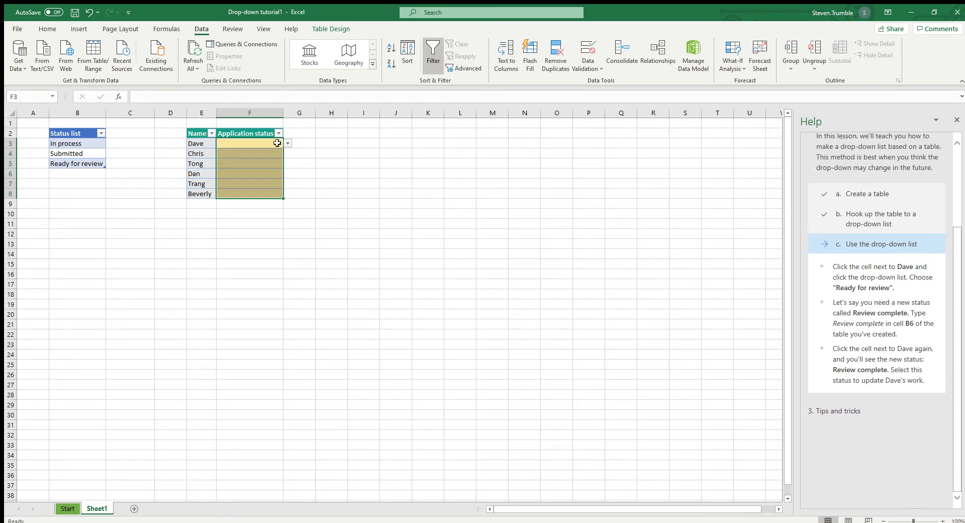
Choose Ready for review in F3 and add the new status Review complete to the status table in B6
left_click(248, 143)
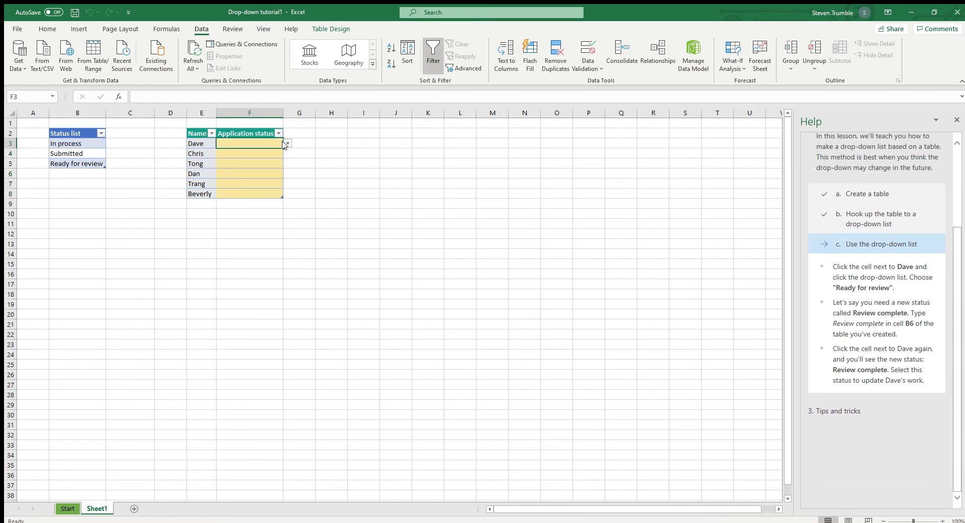
left_click(254, 164)
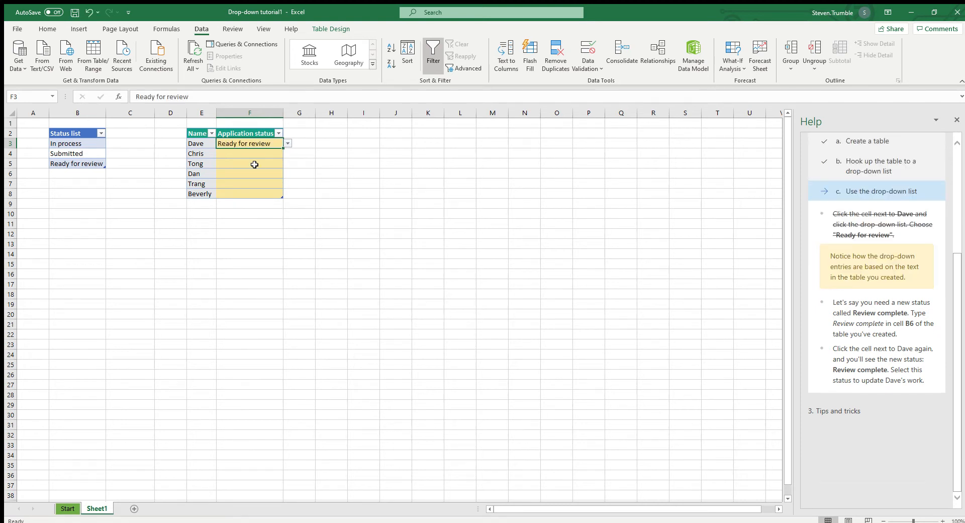
left_click(78, 174)
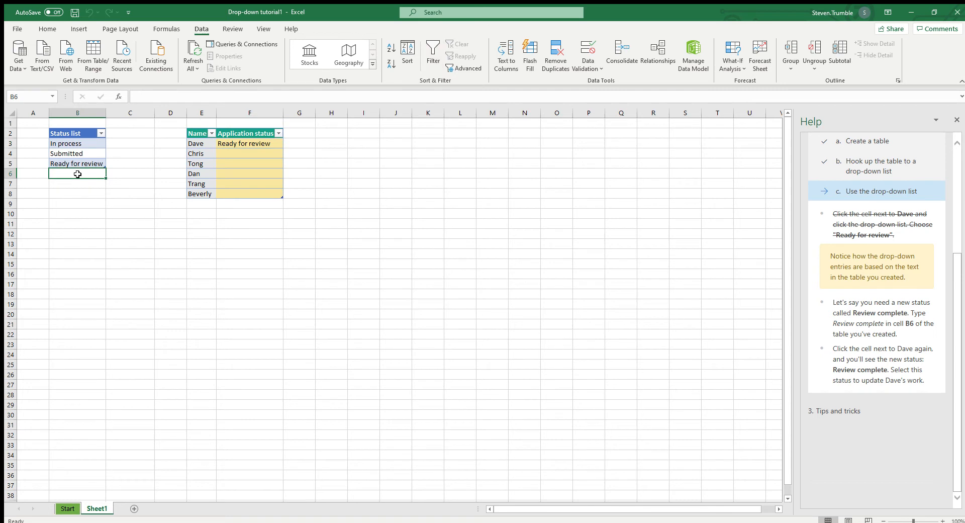
type("R")
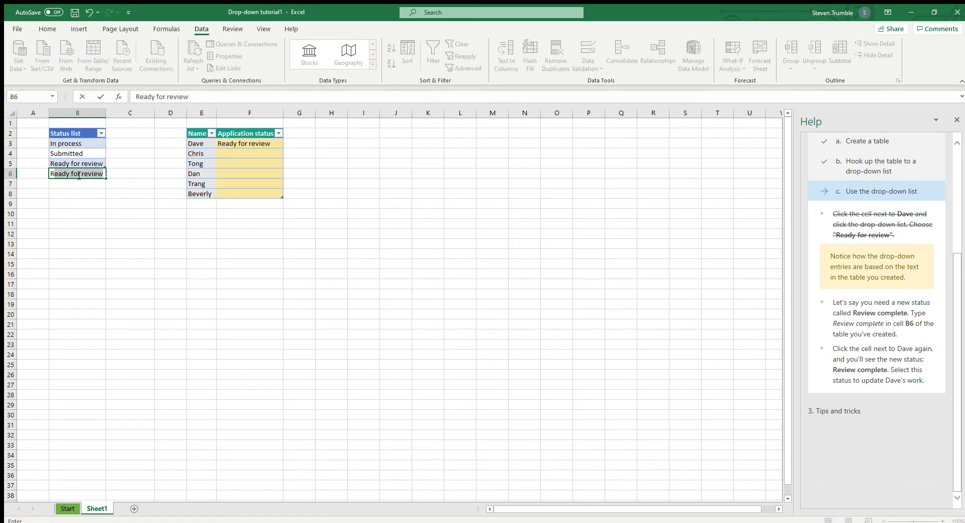
type("eview complete")
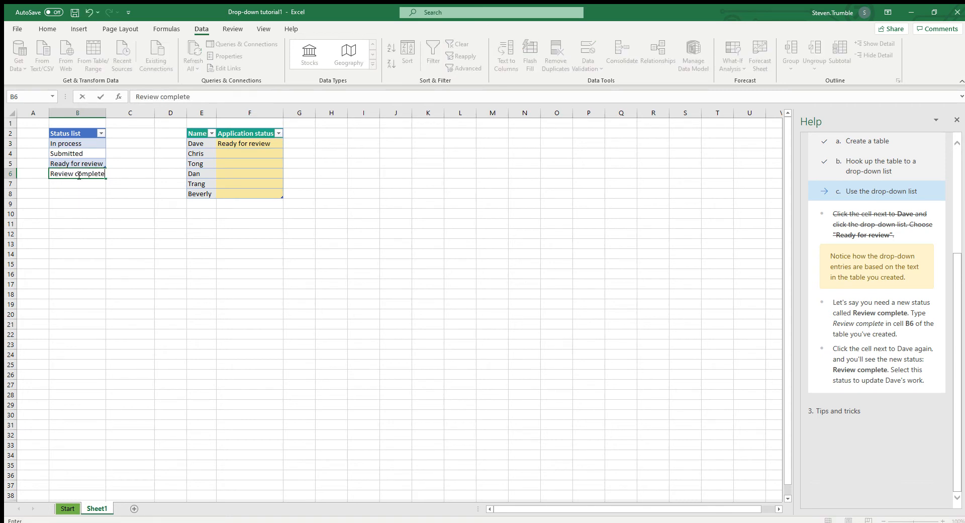
key("Return")
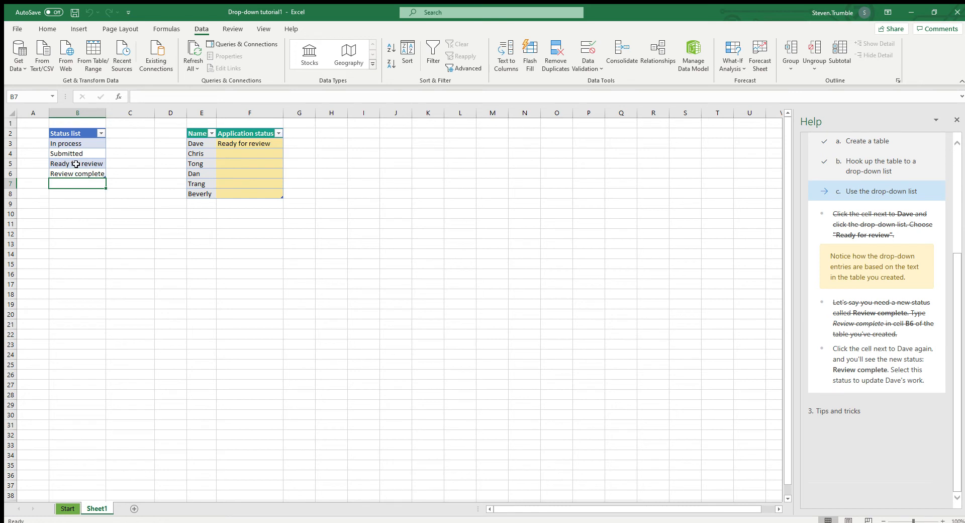
left_click(97, 175)
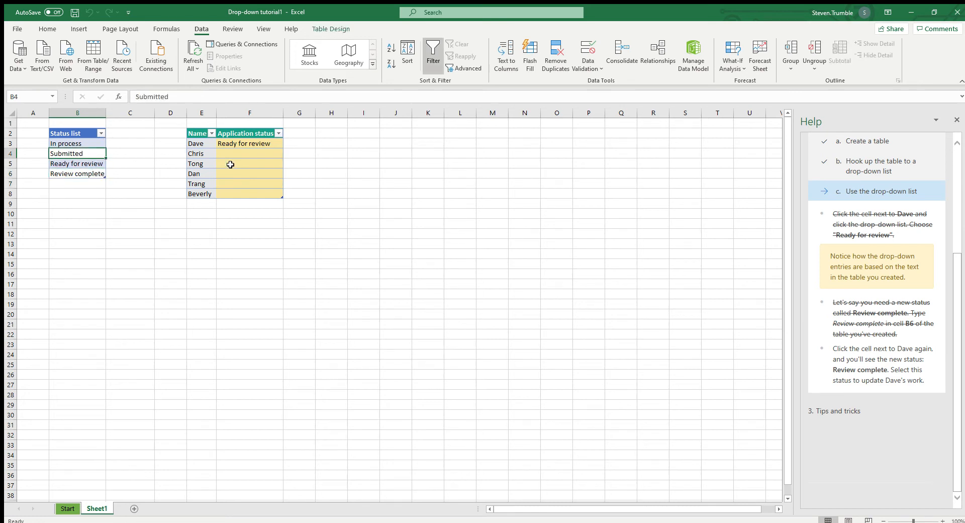
Set the application status in F4 and F3 to Review complete and continue to the Tips and tricks lesson
left_click(251, 154)
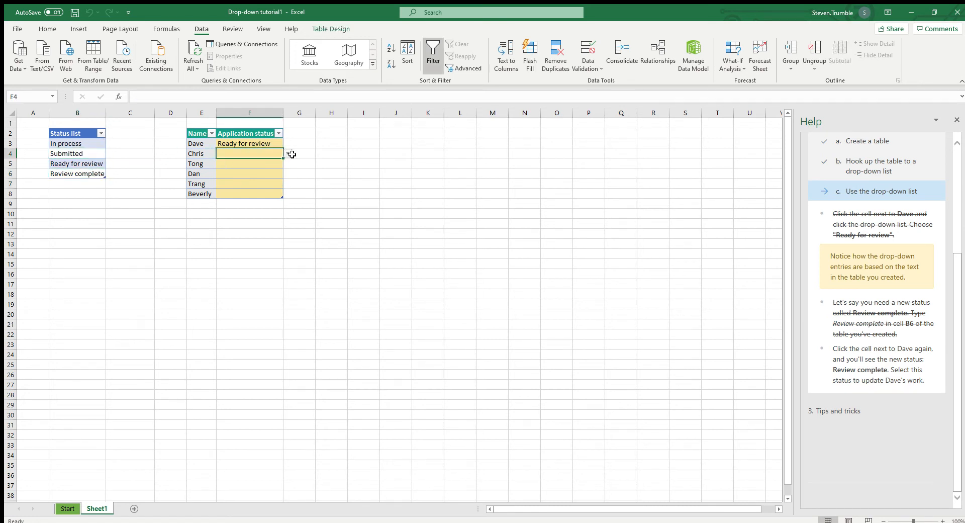
left_click(261, 181)
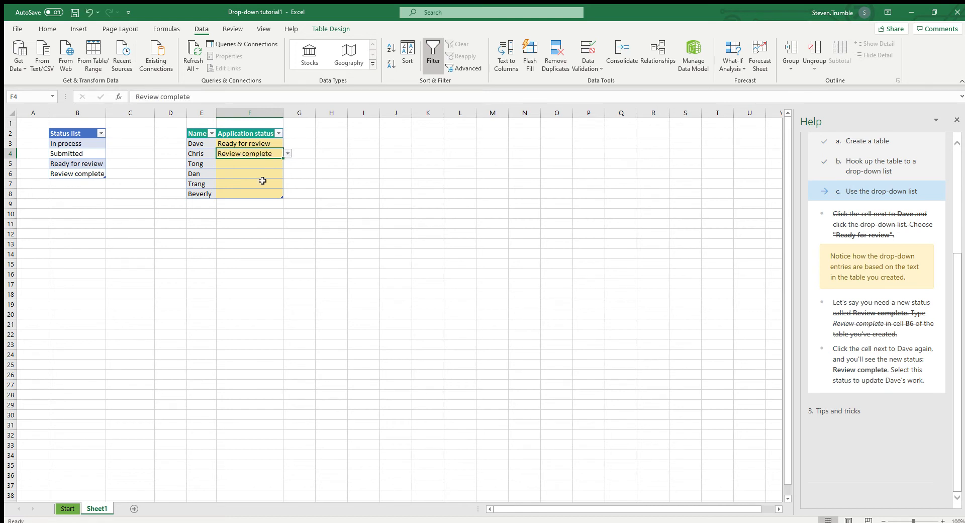
left_click(261, 146)
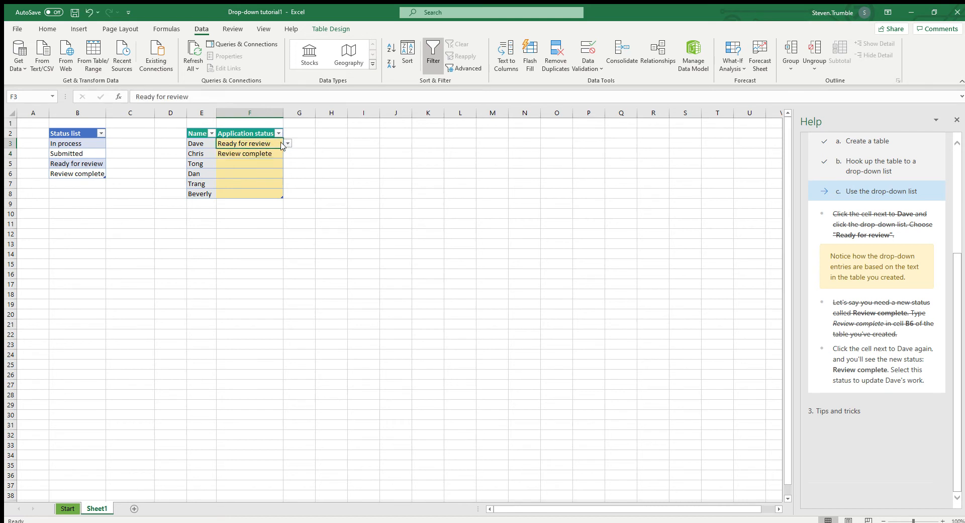
left_click(253, 171)
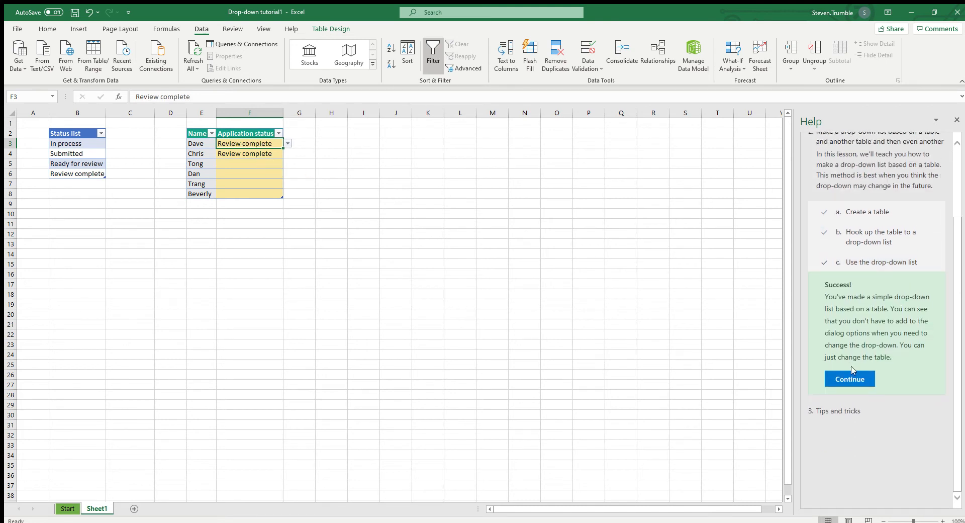
left_click(855, 378)
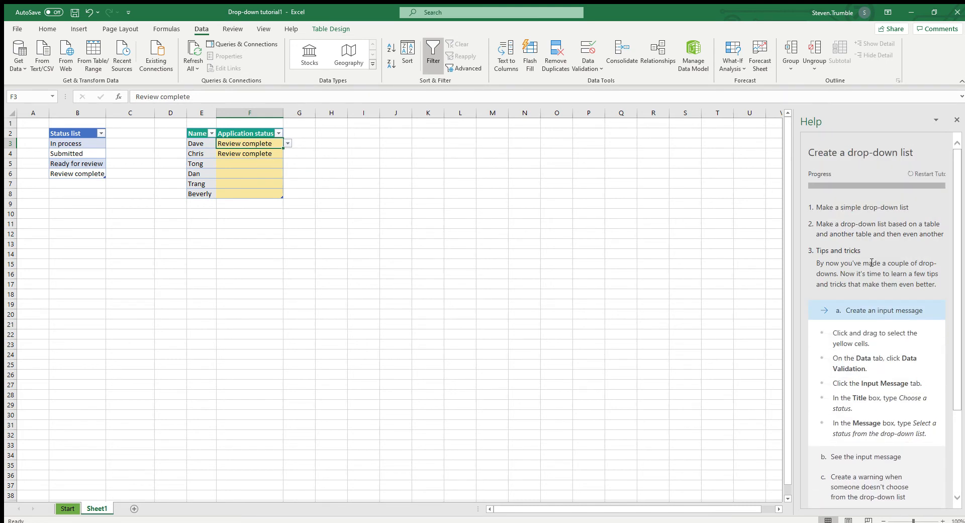
Add an input message to F3:F8 titled "Choose a status" with the text "Select a status from the drop-down list." and show it on F5
left_click_drag(254, 144, 252, 192)
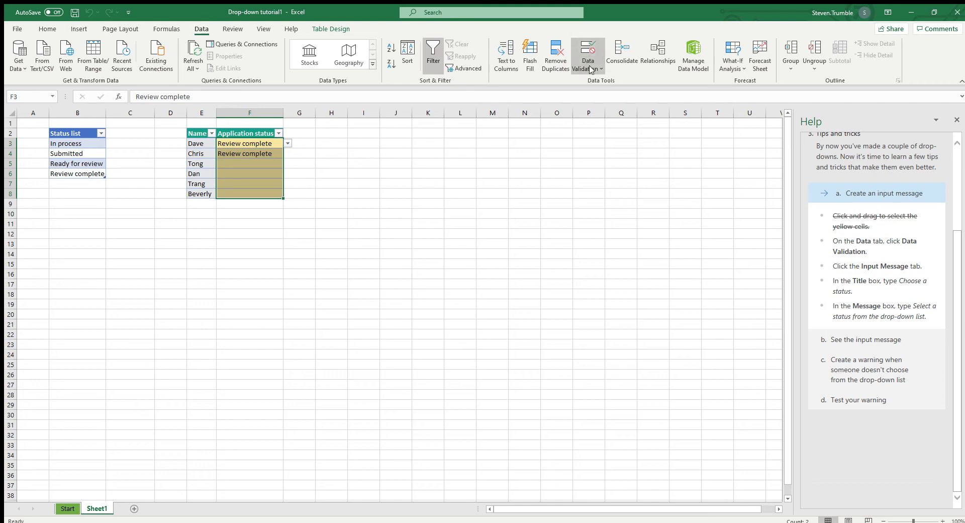
left_click(599, 80)
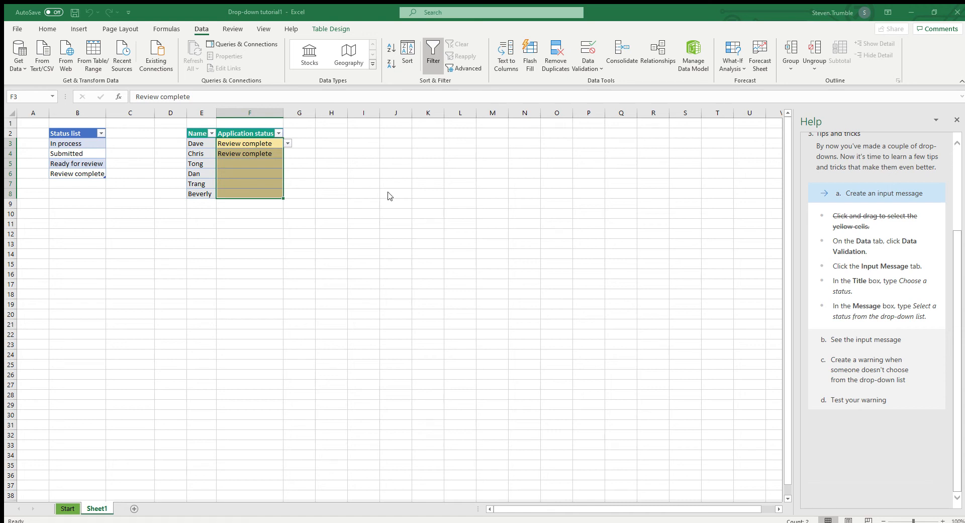
left_click(256, 166)
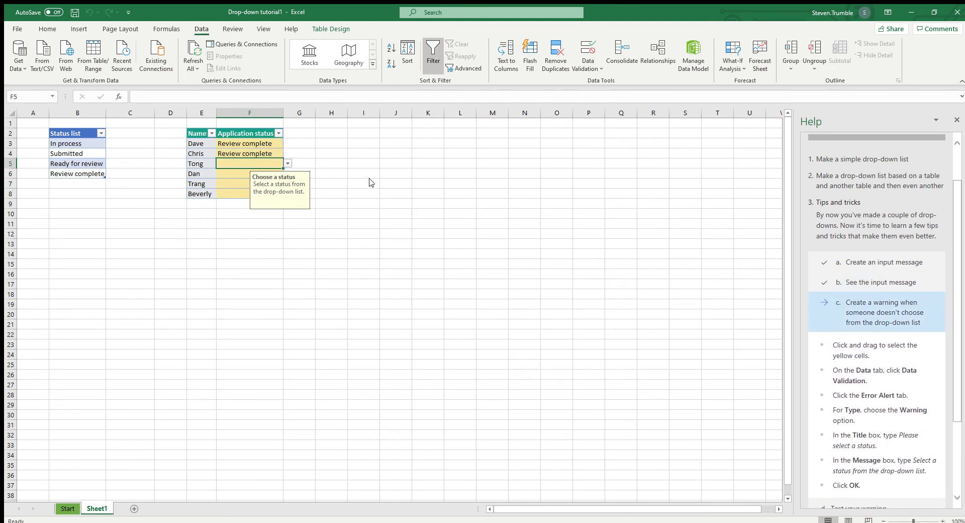
Add a Warning error alert to F3:F8 titled "Please select a status" with the message "Select a status from the drop-down list."
left_click_drag(251, 144, 255, 191)
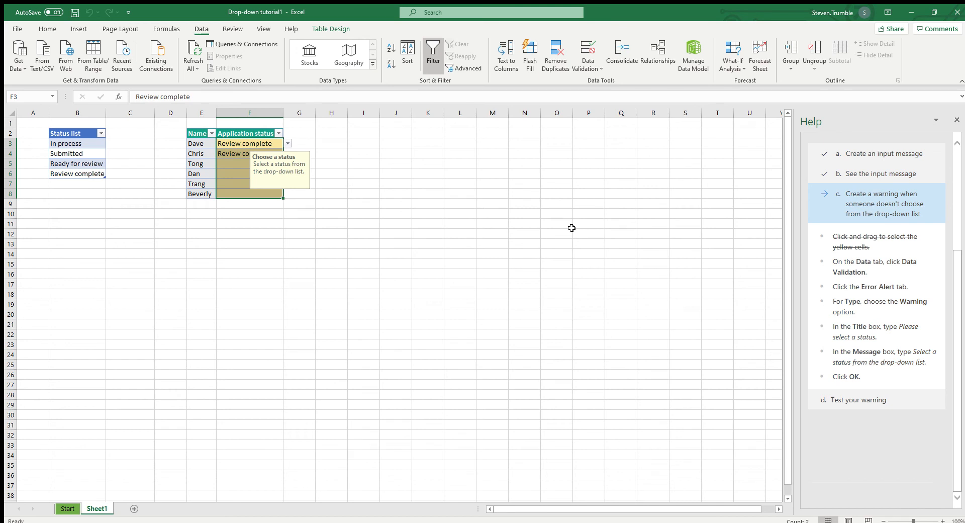
left_click(585, 71)
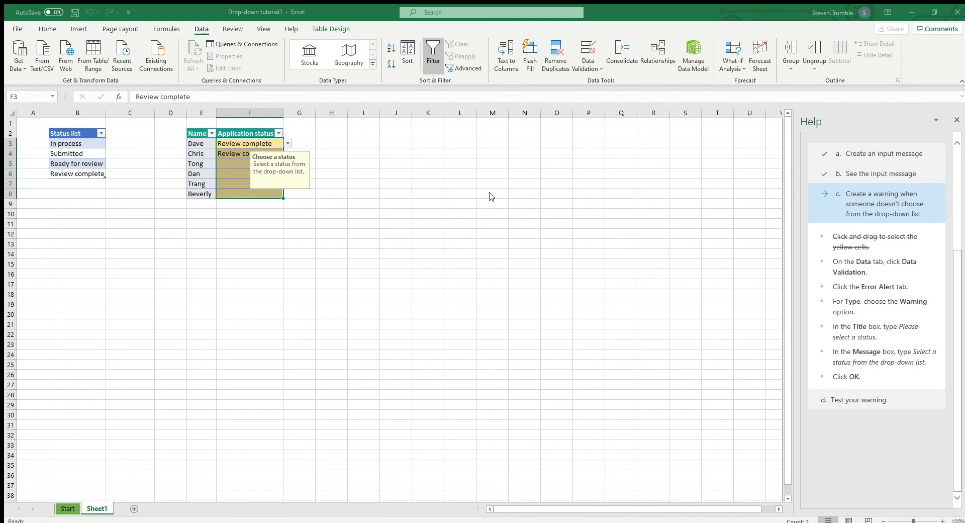
Try to enter the unlisted status "bananas" in F5 and cancel the entry
left_click(234, 162)
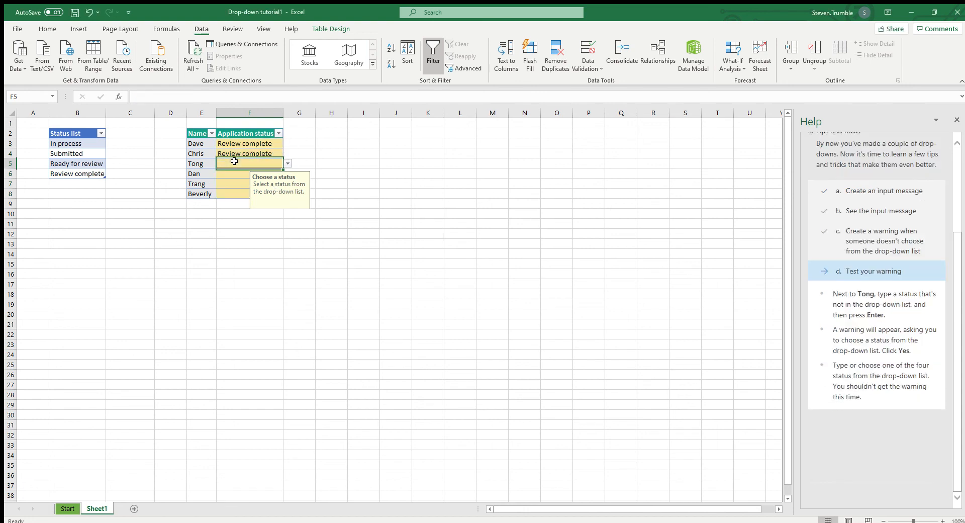
type("bananas")
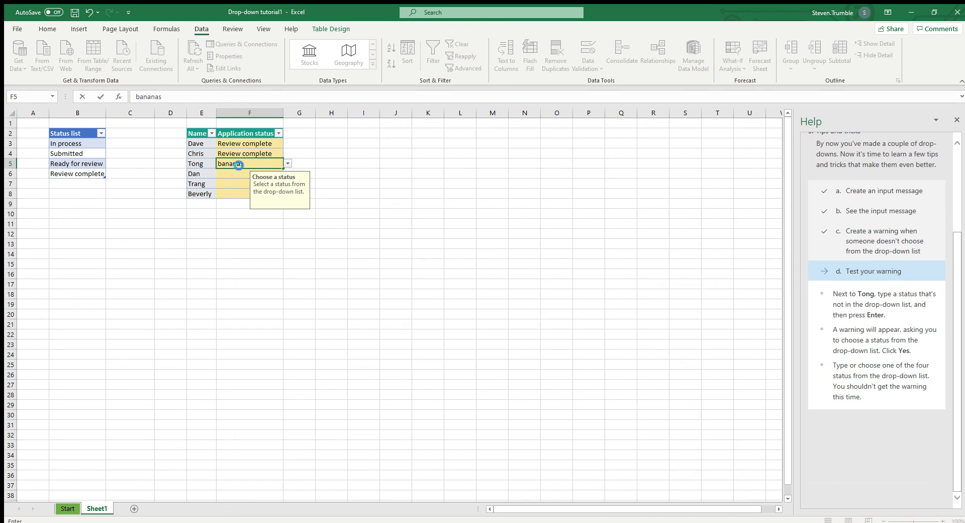
key("Return")
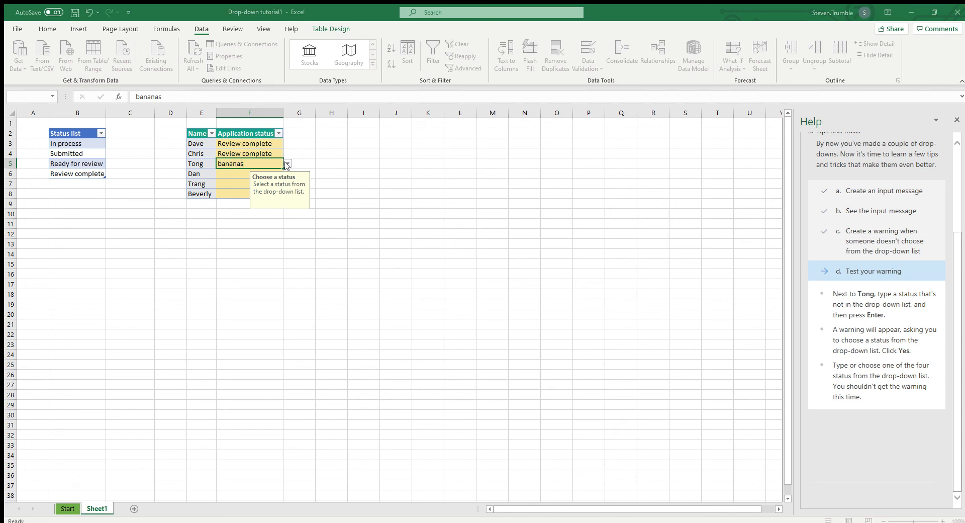
key("Escape")
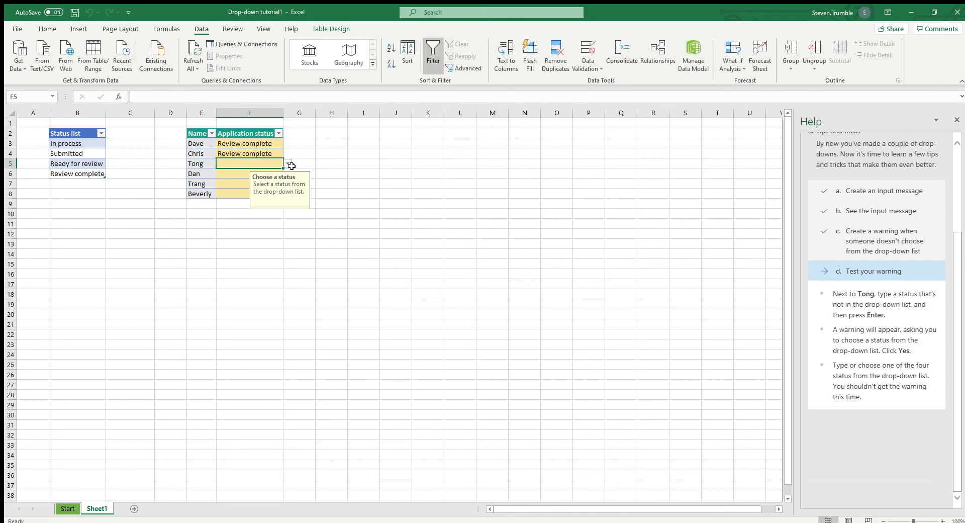
Choose Ready for review from the drop-down list in F5
left_click(287, 163)
left_click(256, 185)
key("Down")
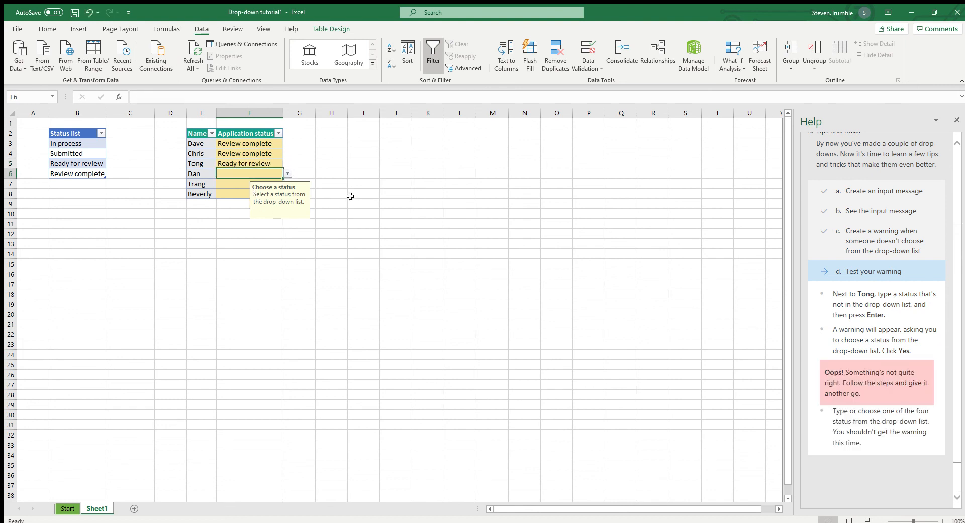
Test the warning by entering the unlisted status "test" in F5 and accepting it
left_click(257, 164)
type("test")
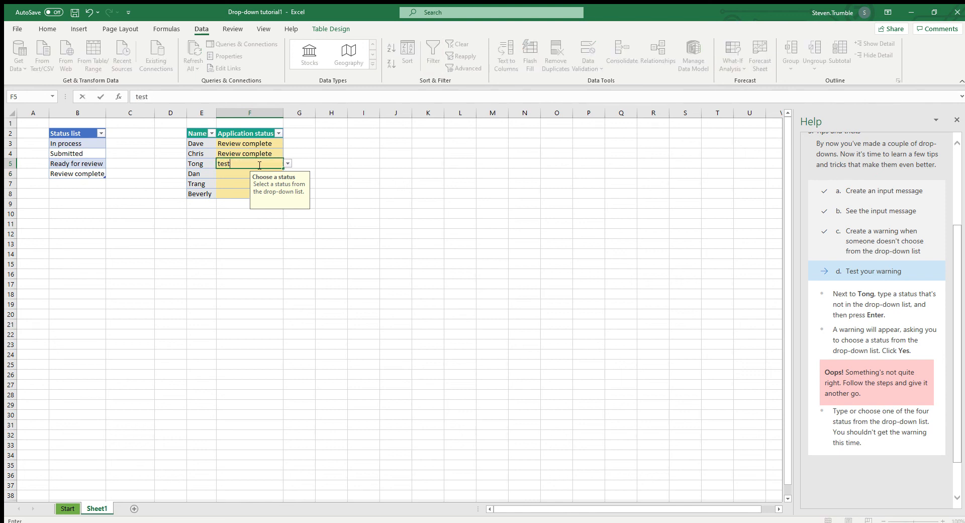
key("Return")
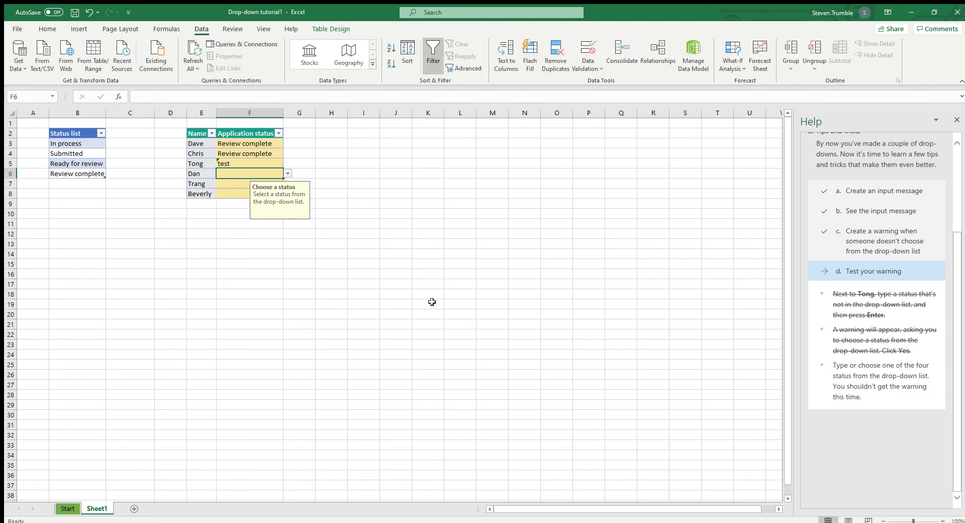
Choose Review complete from the drop-down list in F5 and continue to the tutorial's closing summary
left_click(266, 163)
left_click(287, 163)
left_click(258, 189)
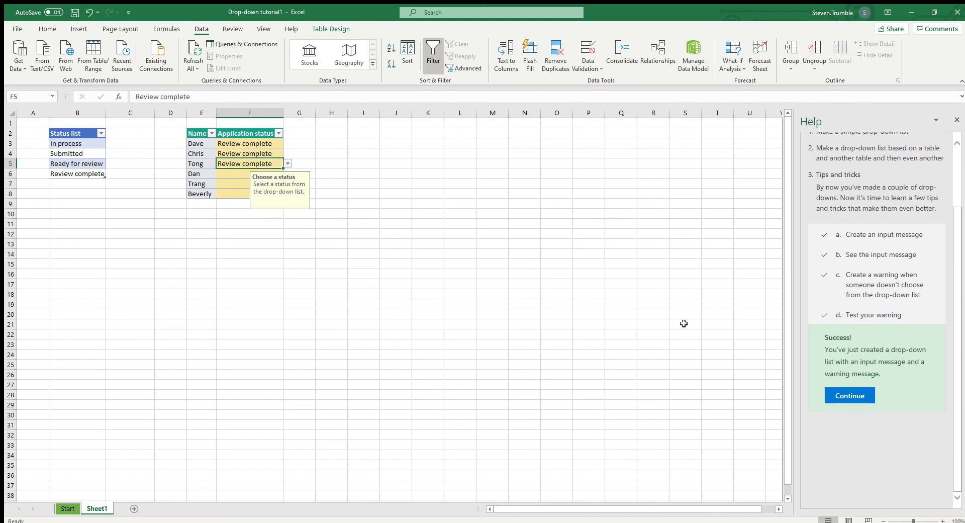
left_click(848, 394)
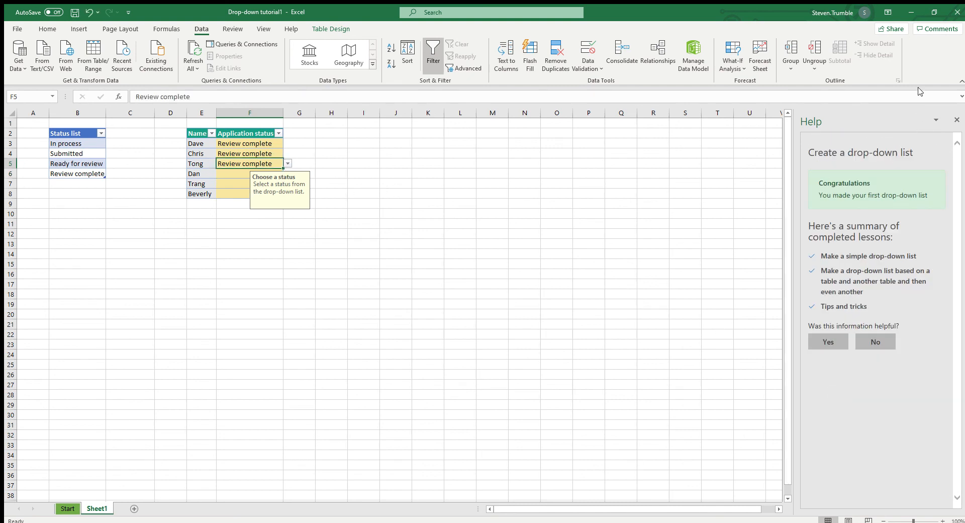